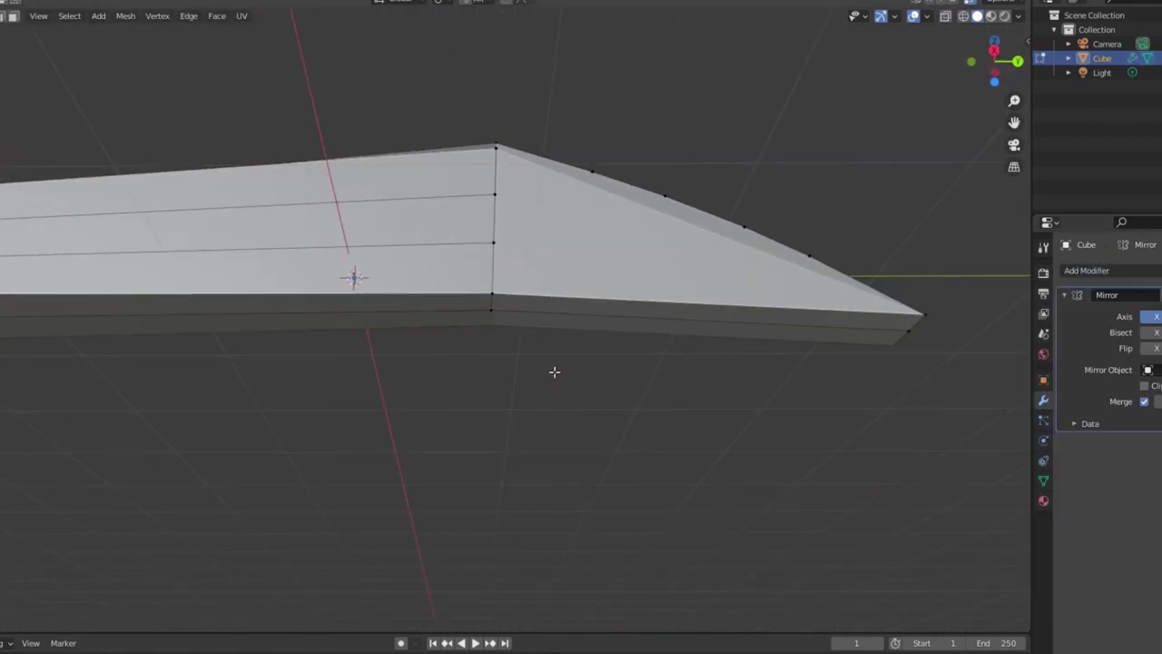
Orbit and tilt around the gun part, then slide the new edge loop into place.
middle_drag(554, 372, 562, 294)
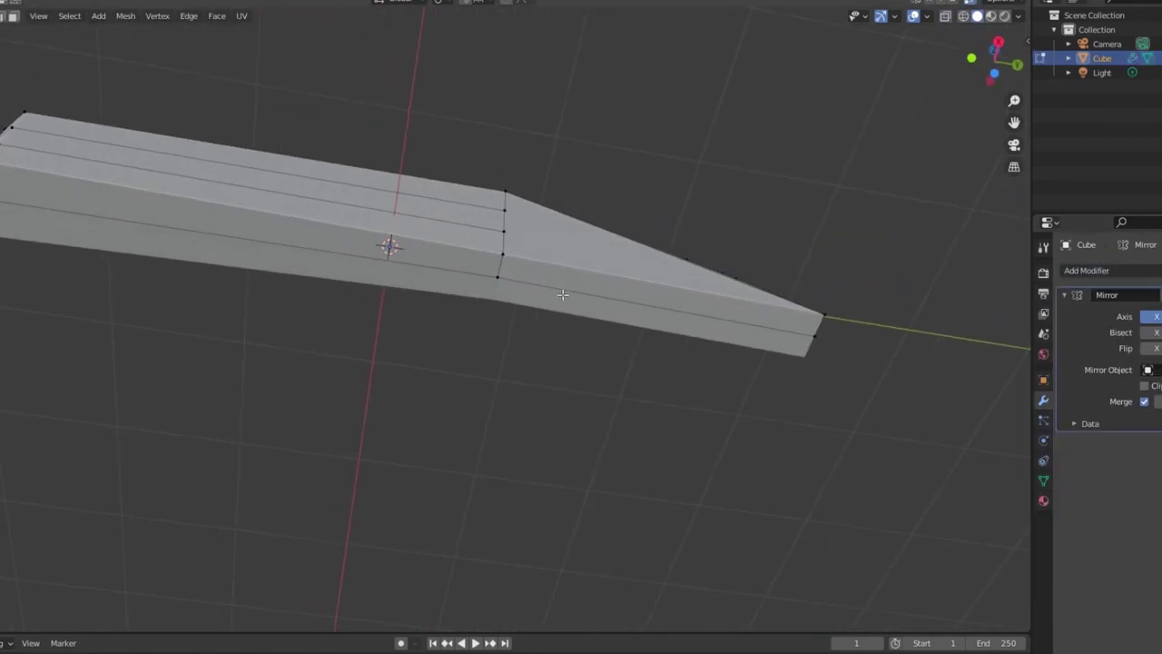
middle_drag(501, 233, 498, 264)
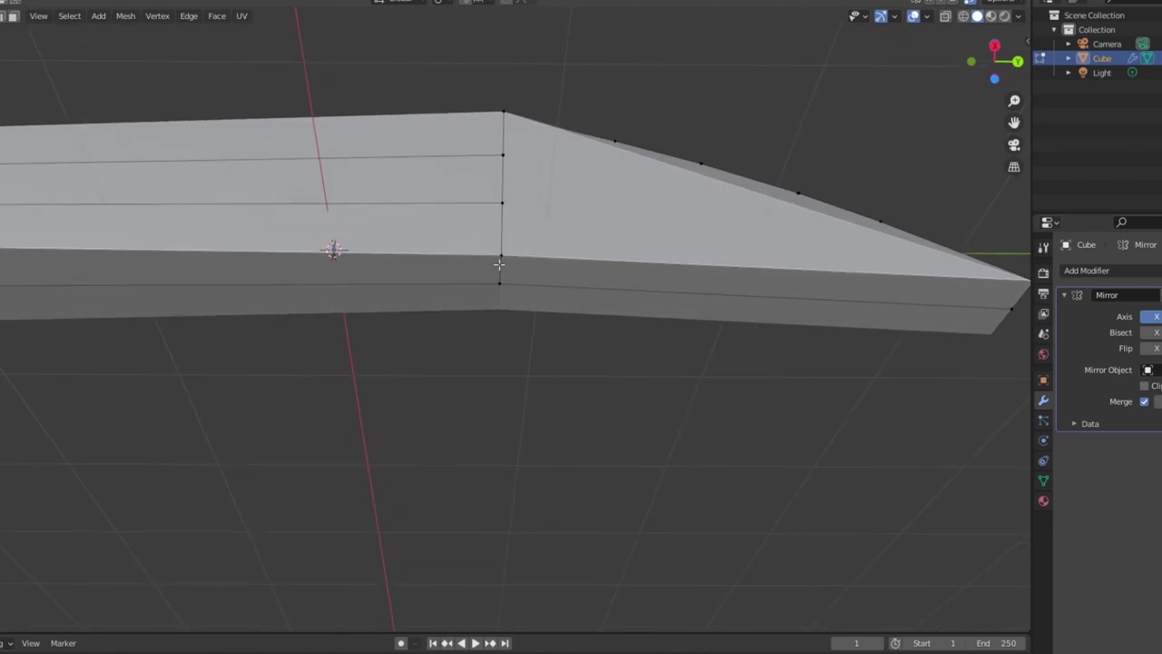
middle_drag(407, 209, 376, 220)
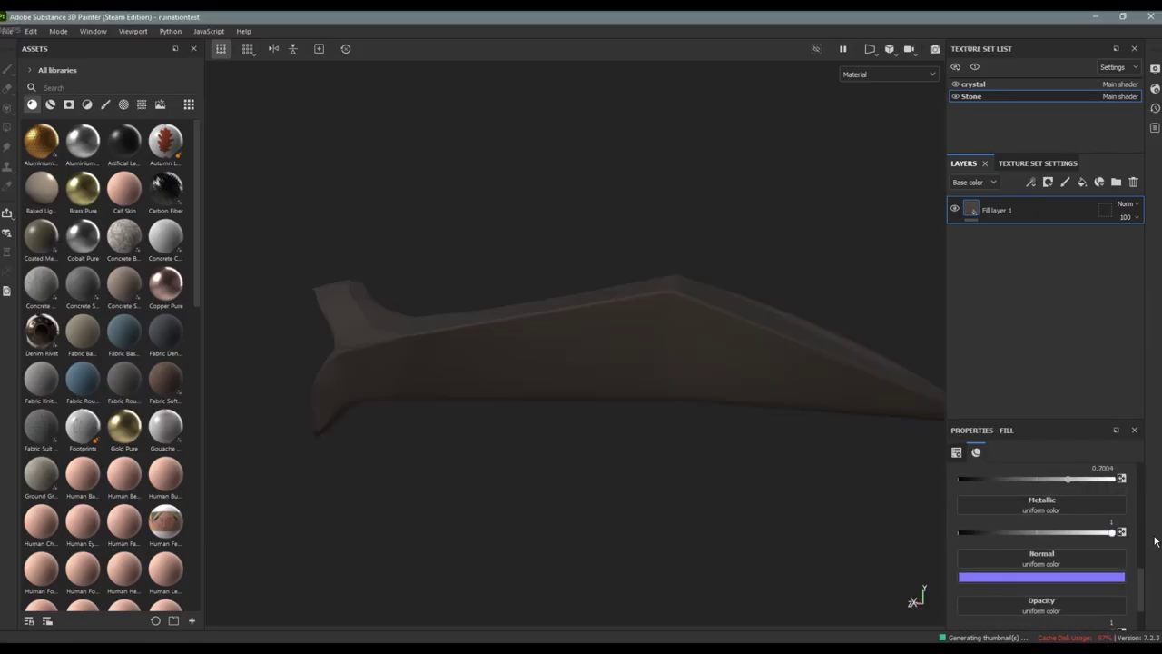
Check the gun skin reference image, then zoom in close on the crystal's stone edge.
key(alt+Tab)
key(alt+Tab)
scroll(982, 522, up, 2)
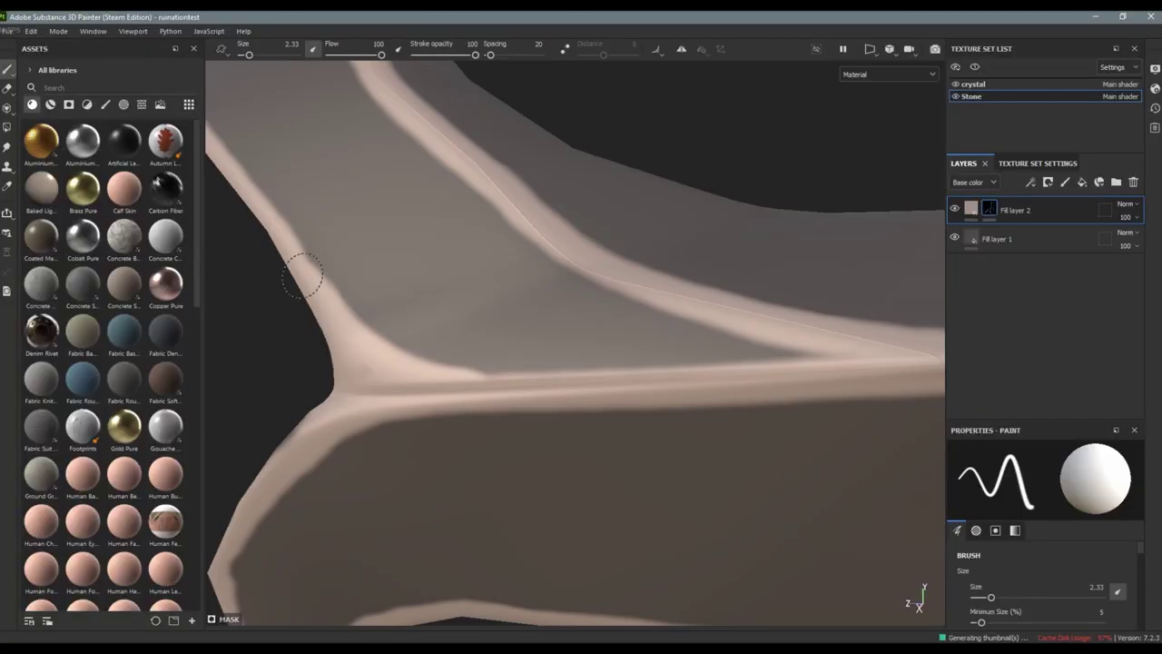
alt+drag(302, 275, 702, 328)
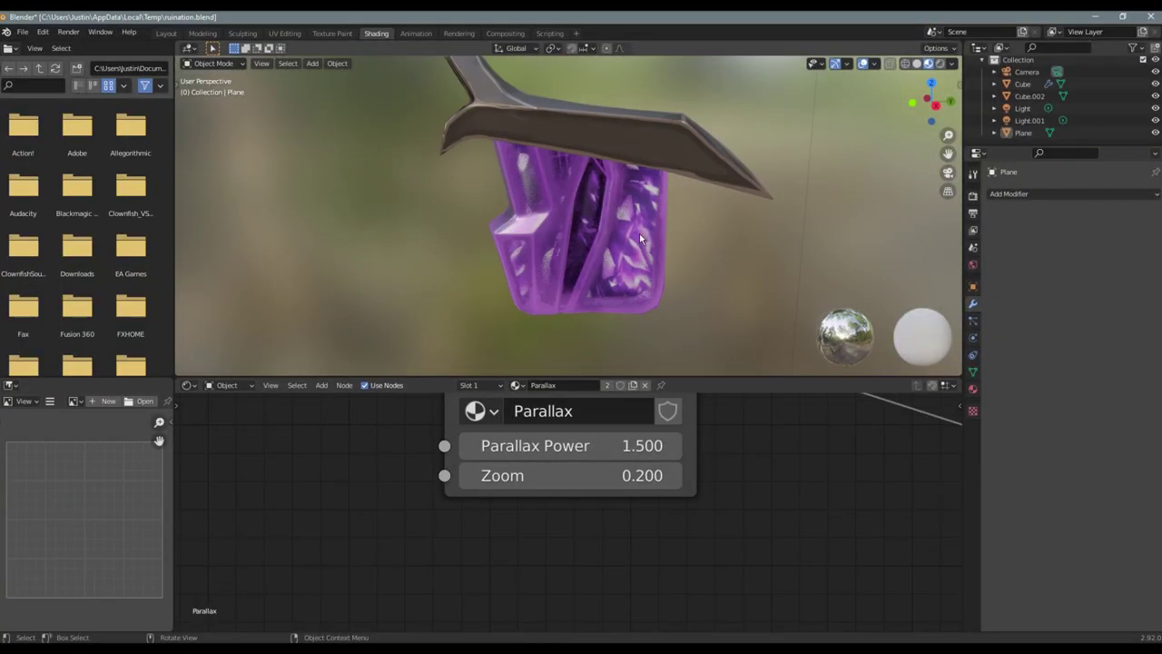
Orbit the purple crystal, switch the renderer to Cycles, and inspect it rendered.
mouse_move(639, 233)
middle_down()
mouse_move(704, 258)
mouse_move(630, 249)
mouse_move(752, 255)
middle_up()
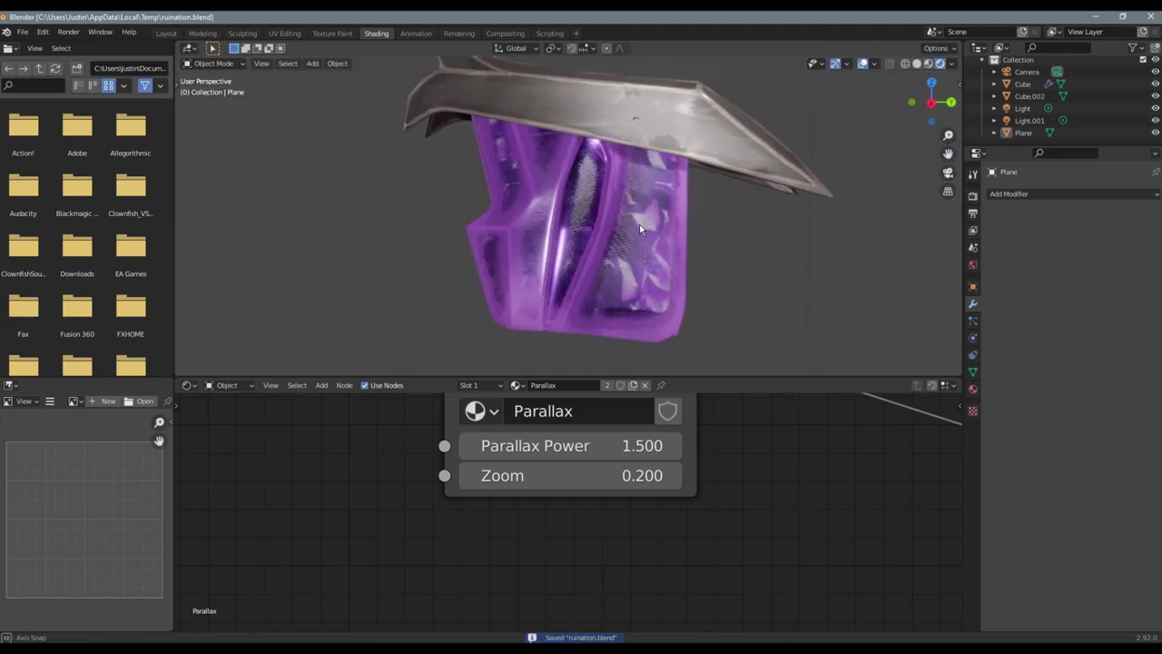
middle_drag(664, 218, 668, 226)
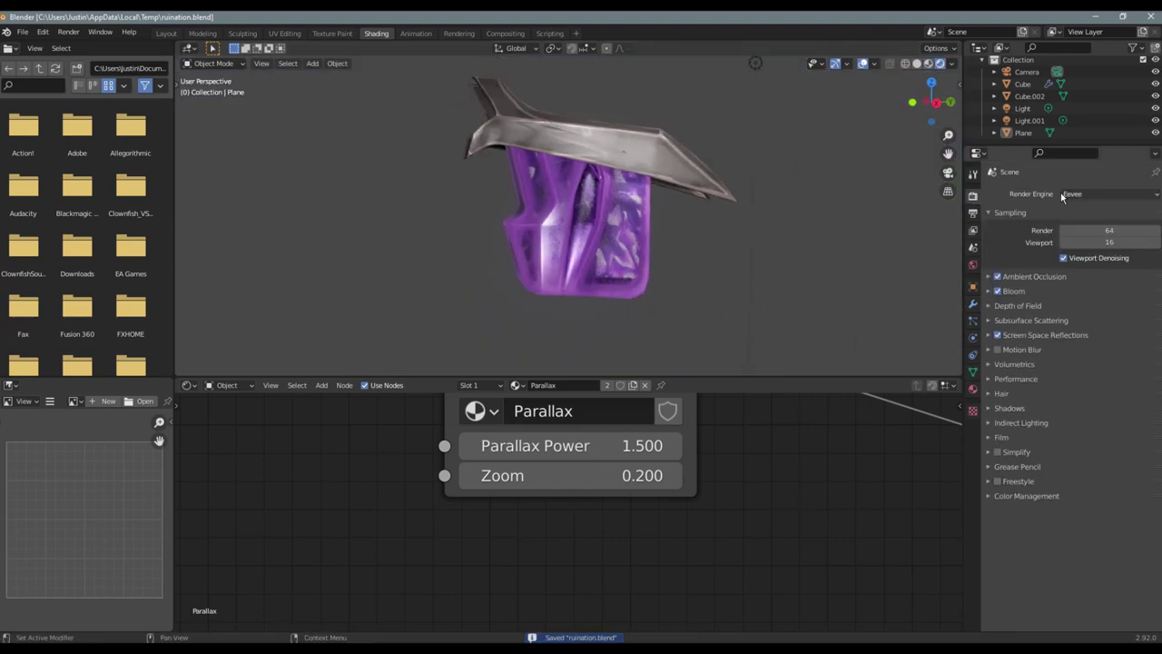
click(1069, 234)
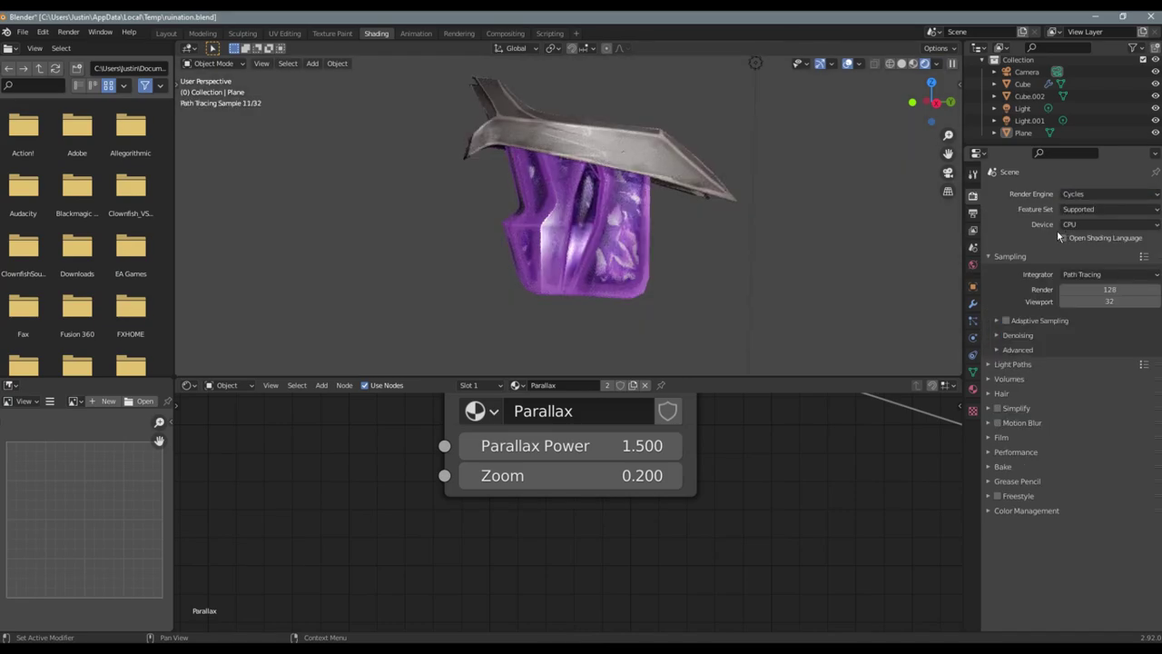
mouse_move(728, 200)
middle_down()
mouse_move(746, 207)
mouse_move(622, 233)
mouse_move(865, 107)
middle_up()
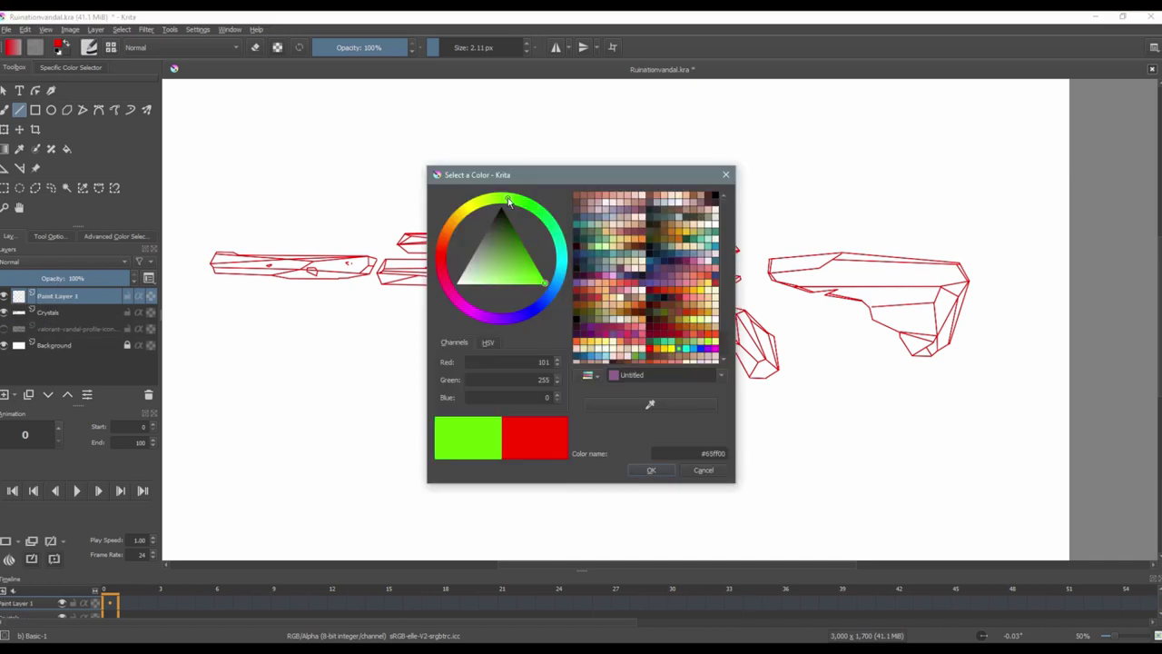
Confirm the green paint colour and zoom out and back in on the traced gun.
key(alt+Tab)
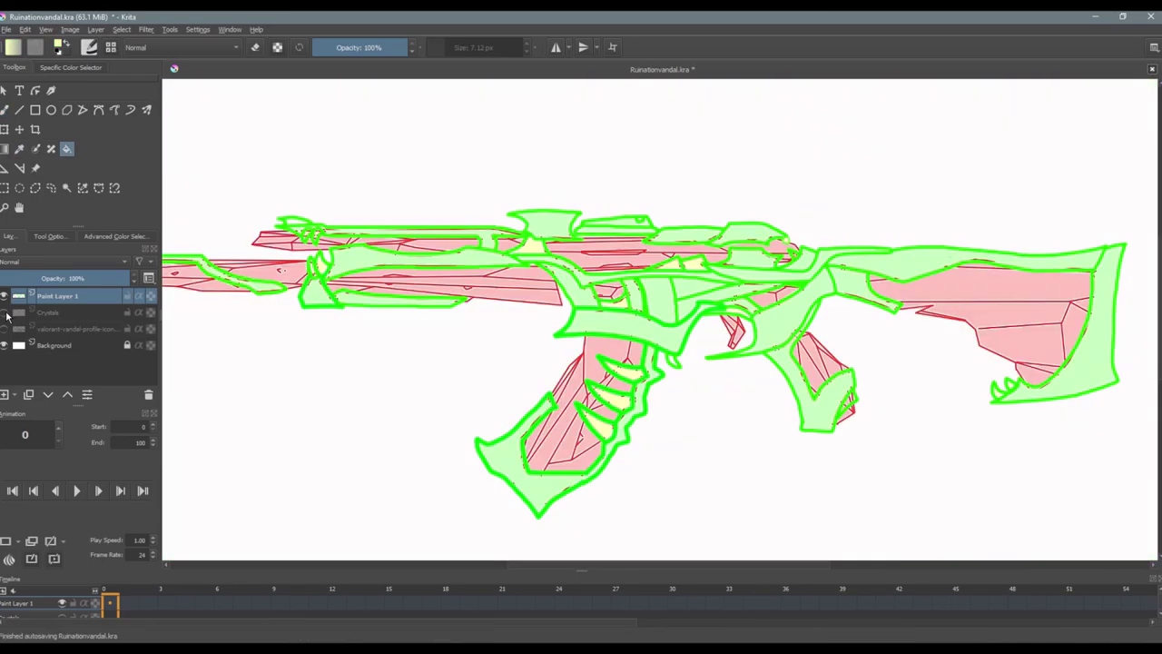
scroll(357, 287, down, 1)
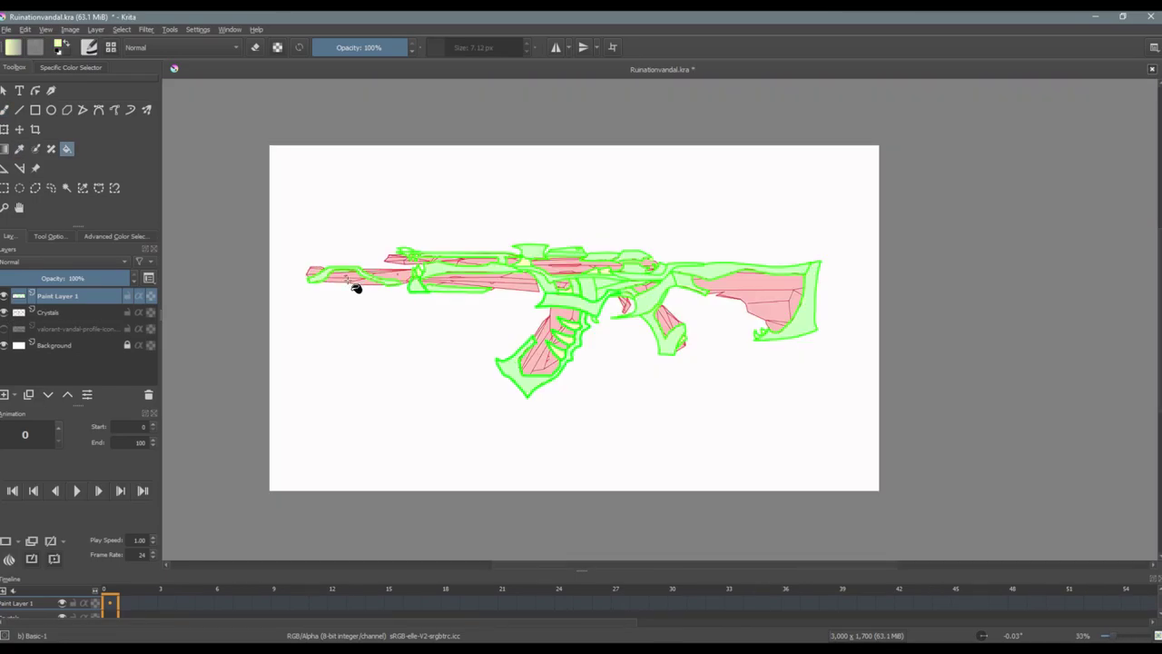
scroll(357, 287, up, 2)
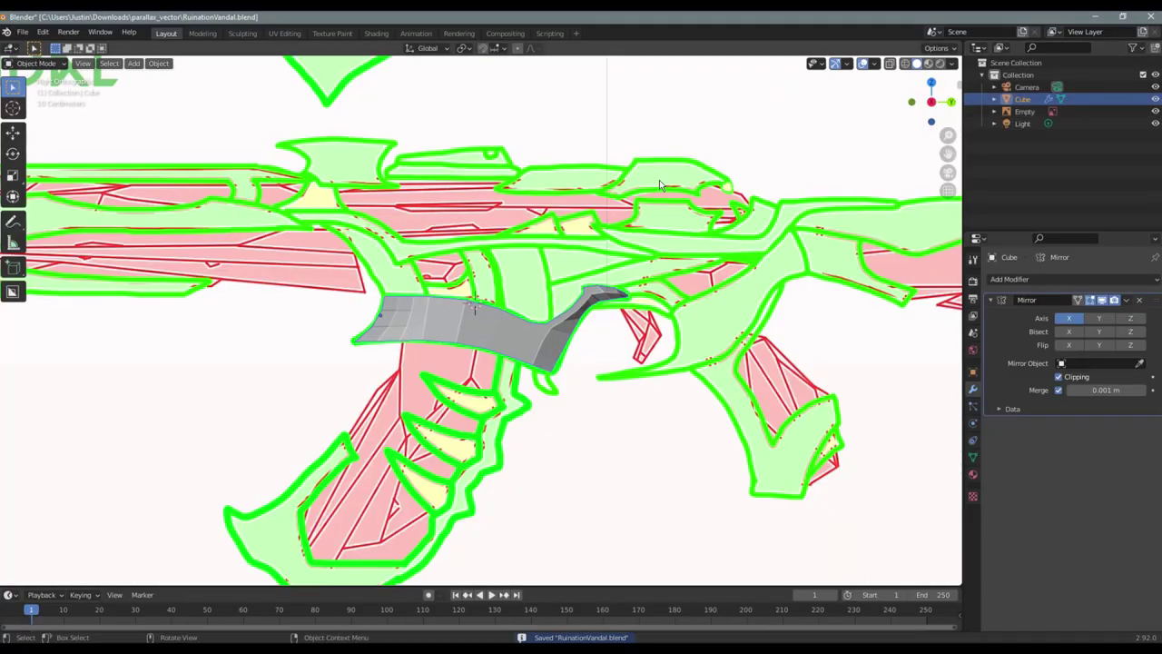
Show the traced reference image behind the gun part and save the Blender file.
middle_drag(545, 273, 658, 313)
key(ctrl+s)
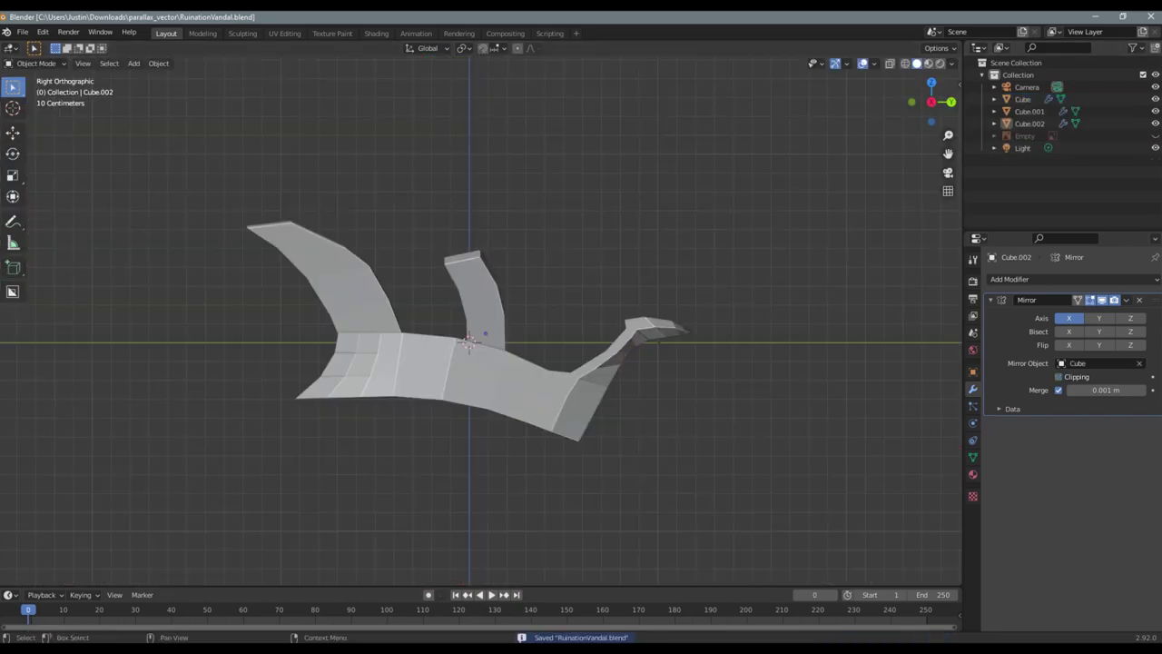
click(1155, 135)
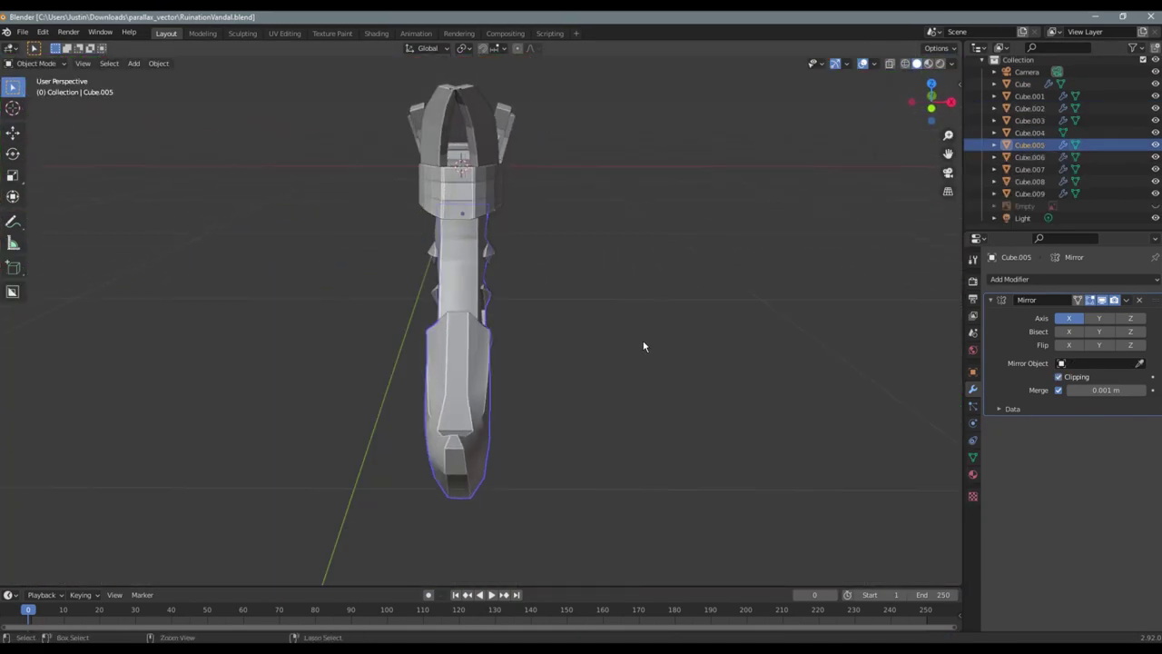
key(ctrl+s)
Deselect Cube.005 and show the reference images while viewing the gun pieces from another angle.
middle_drag(599, 358, 348, 378)
click(390, 329)
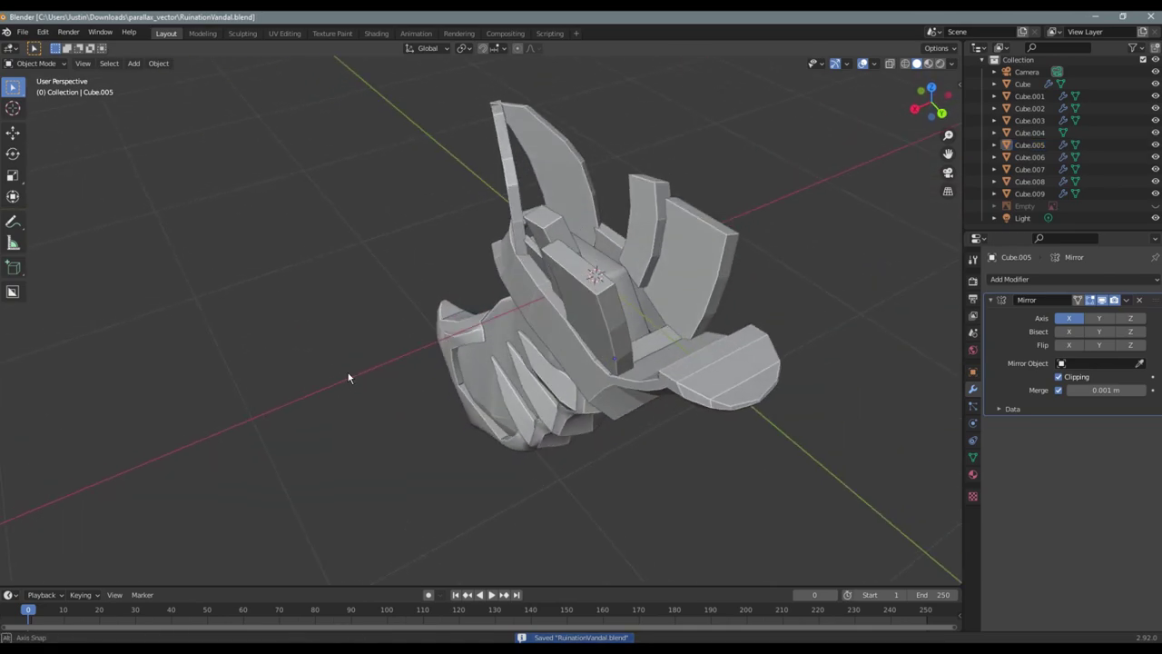
scroll(391, 390, down, 5)
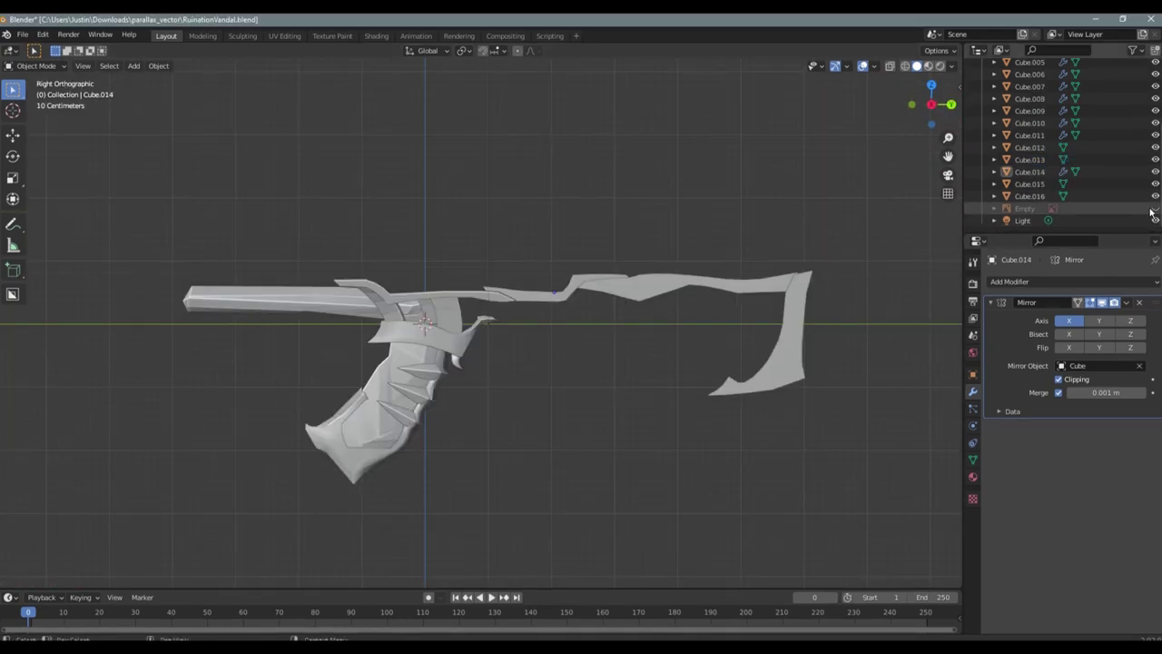
click(1155, 208)
scroll(397, 342, up, 4)
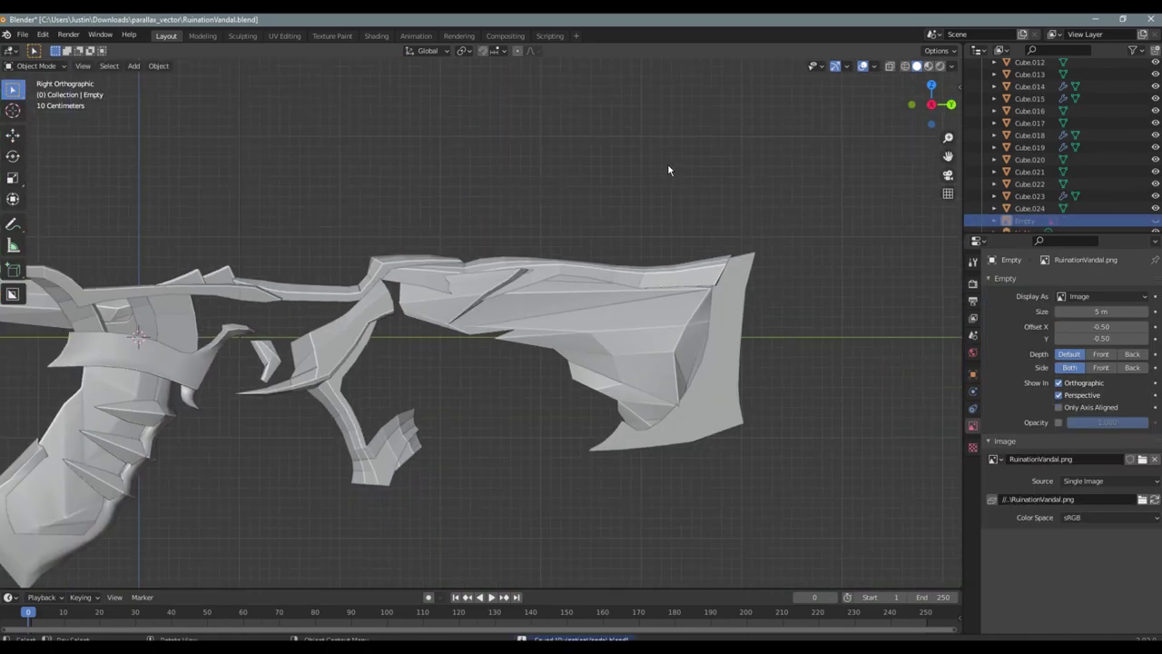
Select the large stock piece and scale it along the X axis.
scroll(570, 249, down, 3)
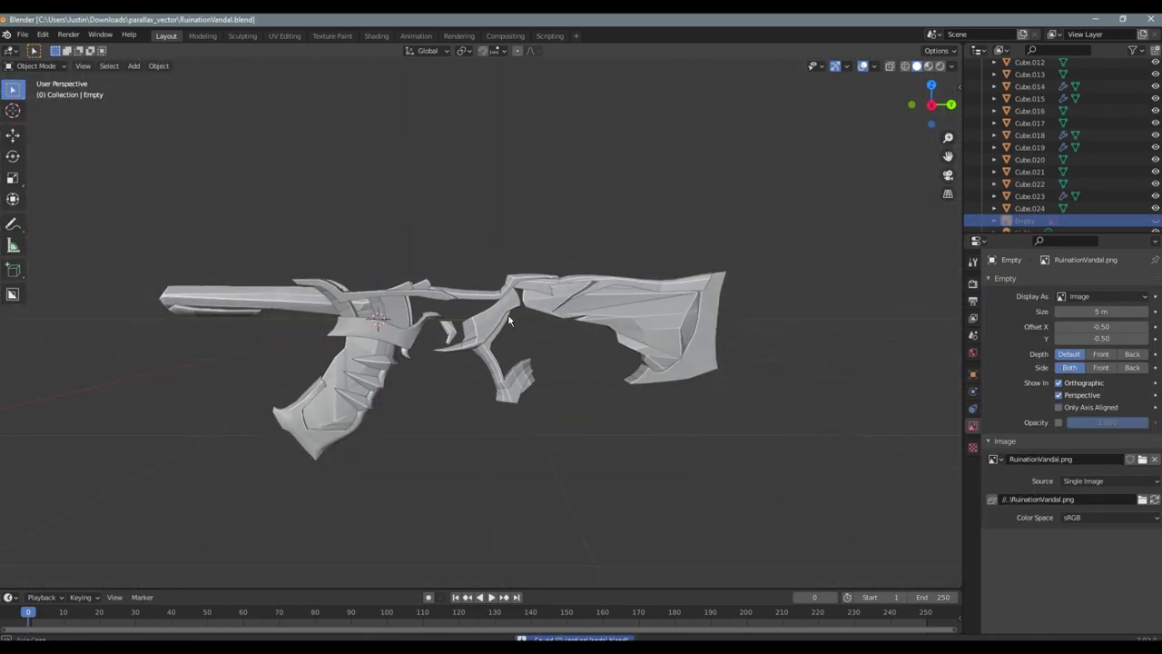
middle_drag(494, 375, 556, 323)
click(654, 279)
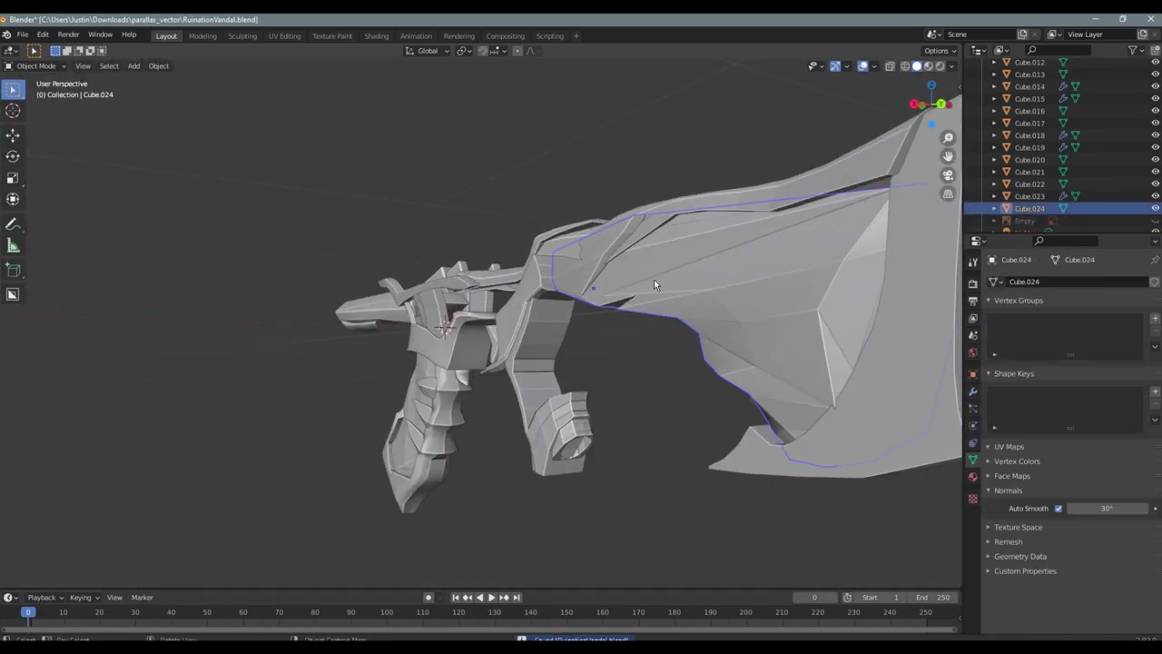
middle_drag(654, 279, 727, 255)
key(s)
key(x)
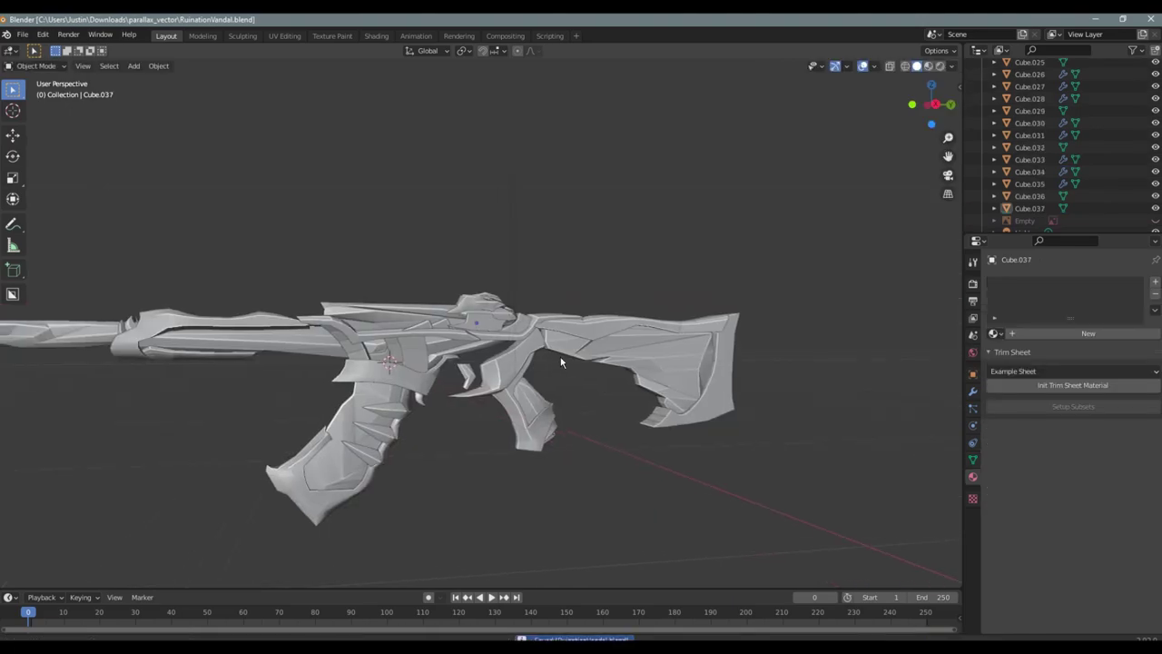
middle_drag(560, 357, 684, 296)
scroll(443, 373, up, 5)
Select the top receiver piece, switch to Right Orthographic view and frame it.
click(684, 296)
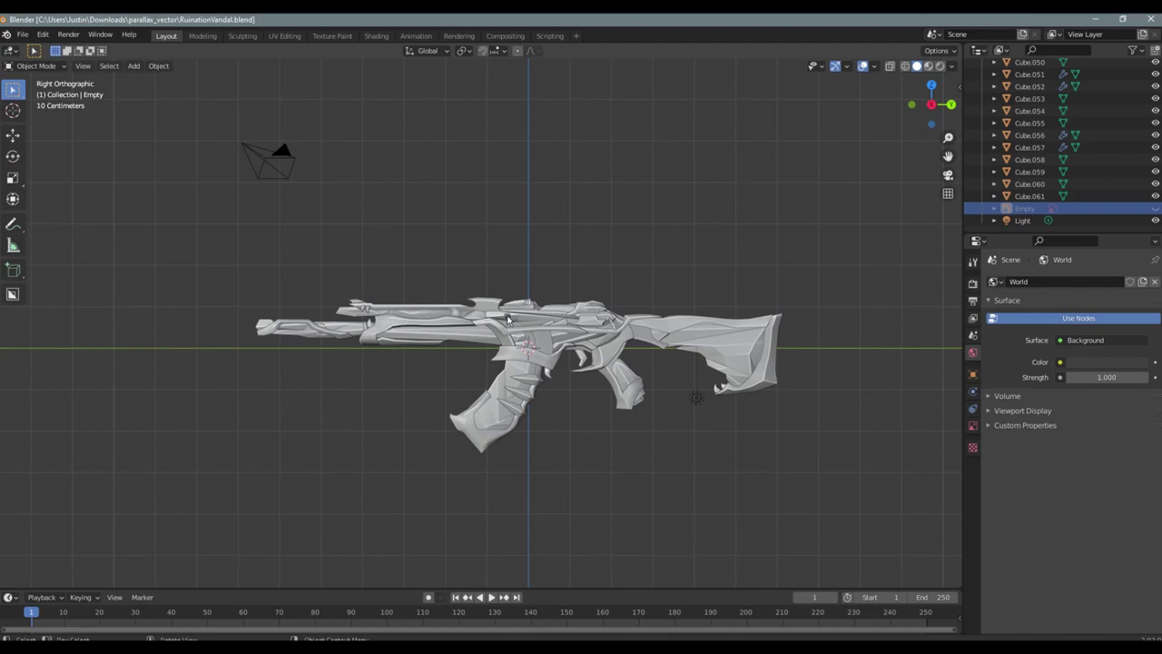
scroll(507, 318, up, 4)
shift+middle_drag(518, 293, 262, 305)
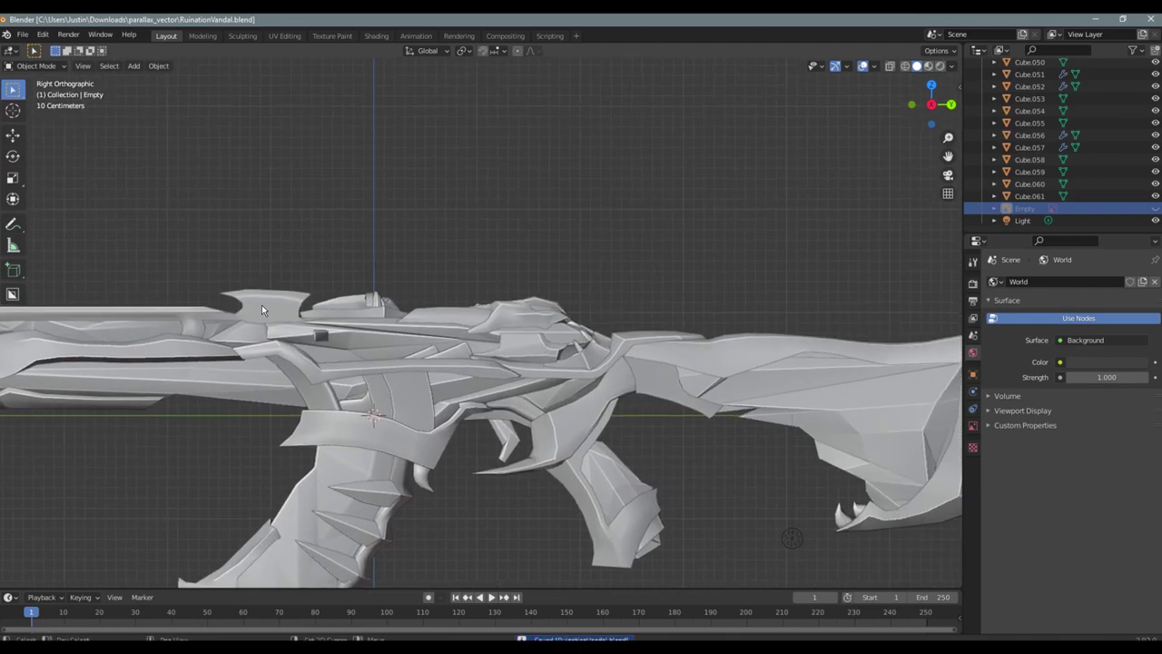
scroll(262, 310, up, 6)
click(470, 225)
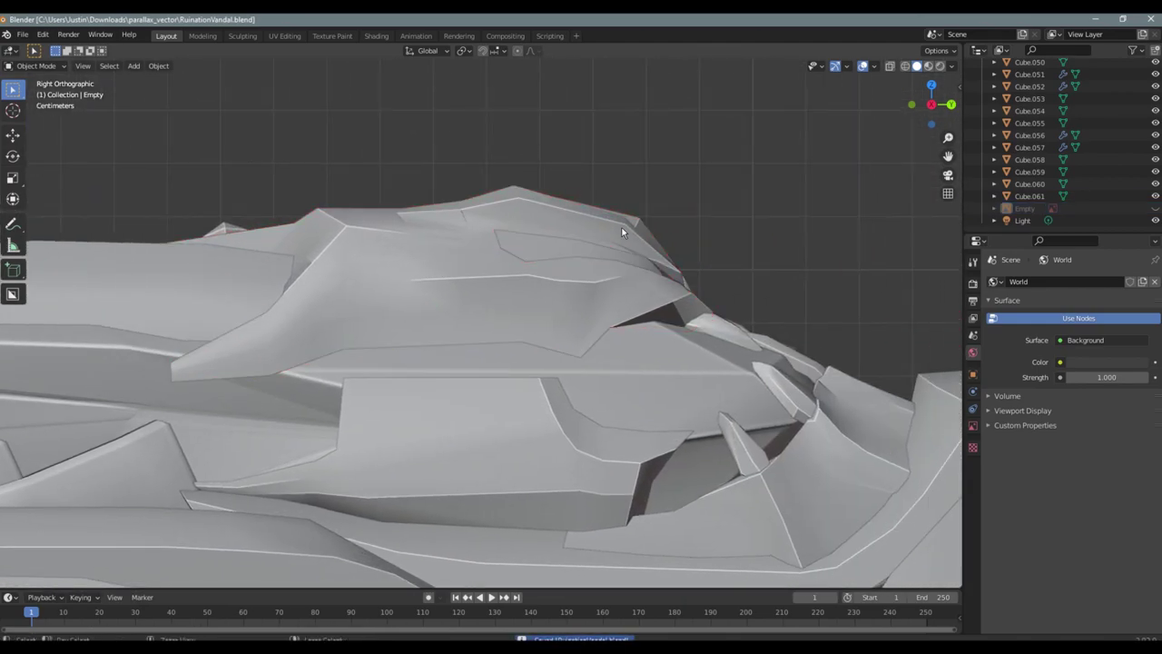
middle_drag(622, 233, 232, 303)
click(232, 303)
key(grave)
click(510, 322)
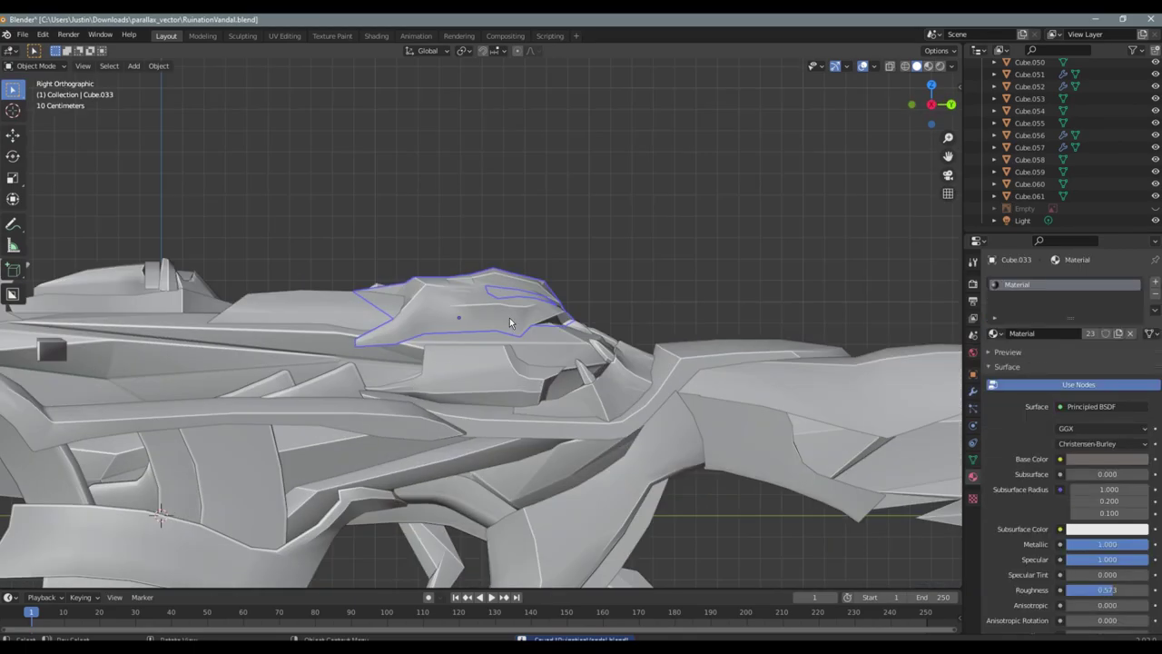
key(KP_Decimal)
Enter Edit Mode on the top receiver piece and box-select a group of its vertices.
key(Tab)
scroll(607, 224, up, 4)
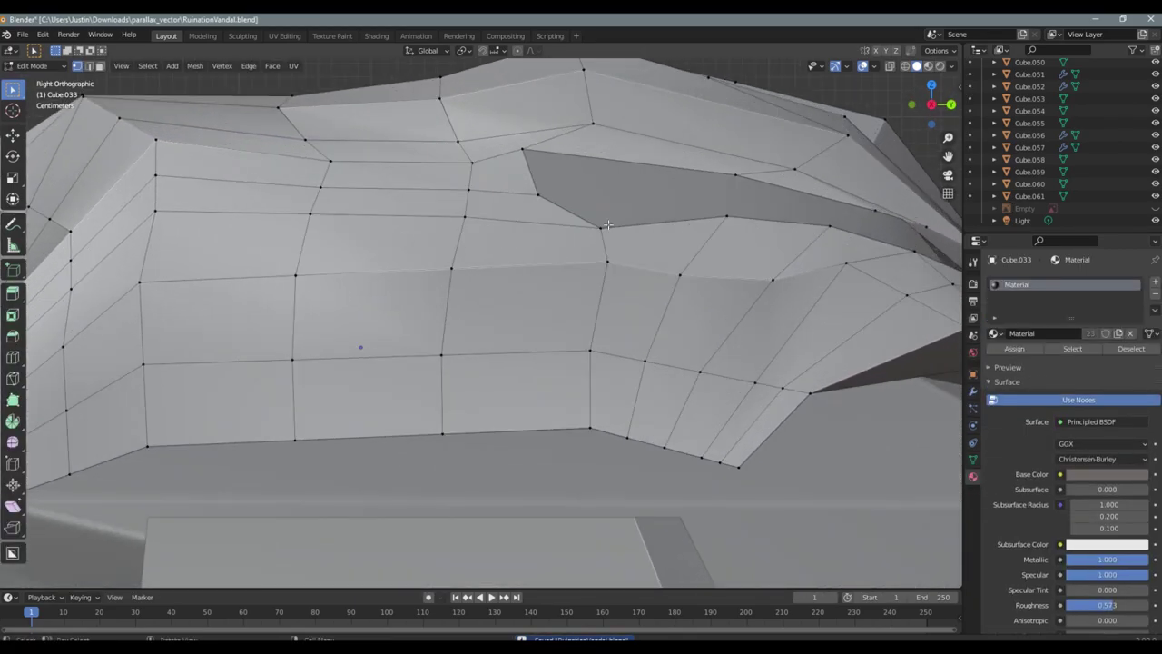
scroll(563, 224, down, 3)
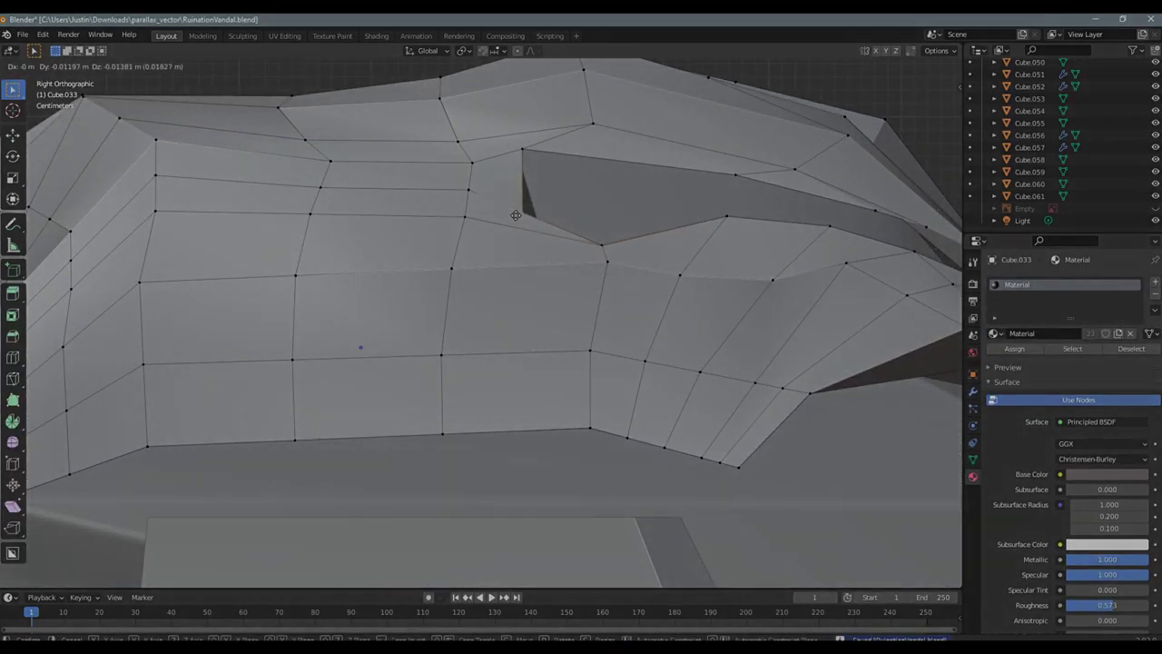
scroll(692, 167, down, 3)
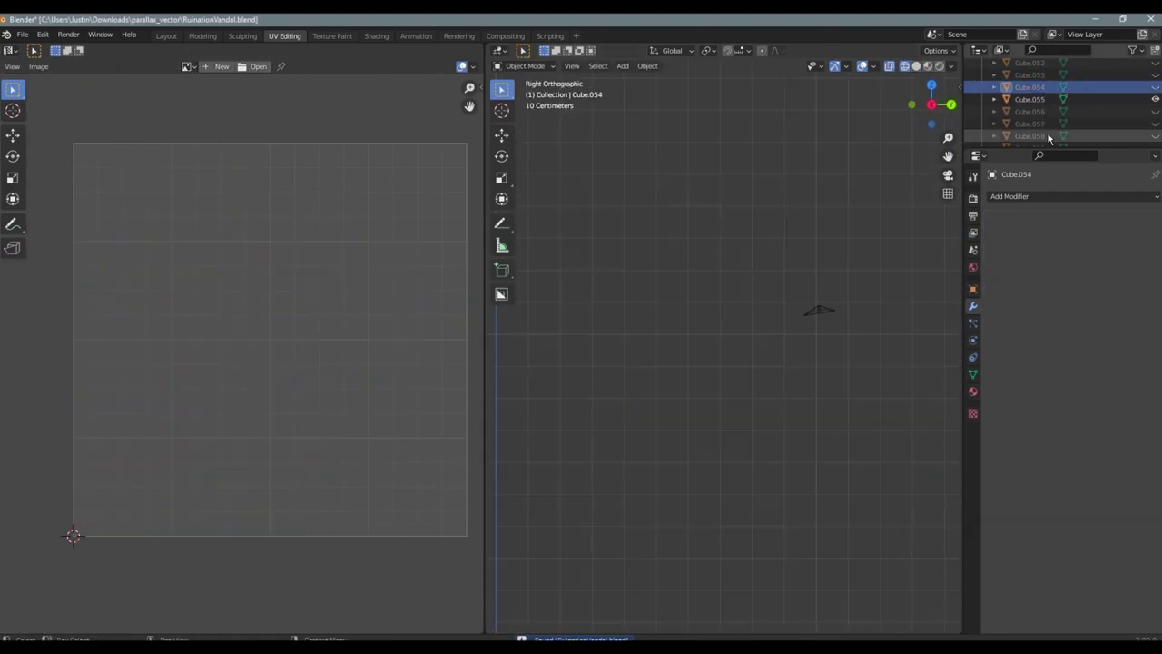
drag(778, 293, 852, 367)
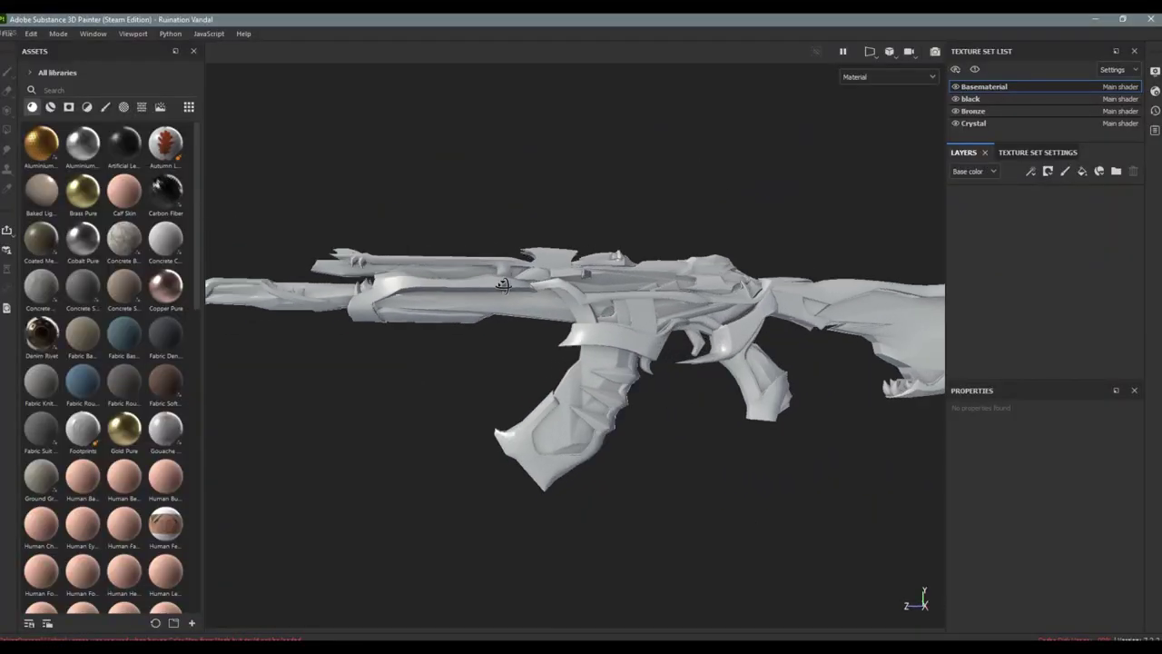
Orbit, pan and zoom around the rifle to review its layered Basematerial surface.
alt+drag(503, 285, 517, 299)
alt+middle_drag(599, 300, 652, 345)
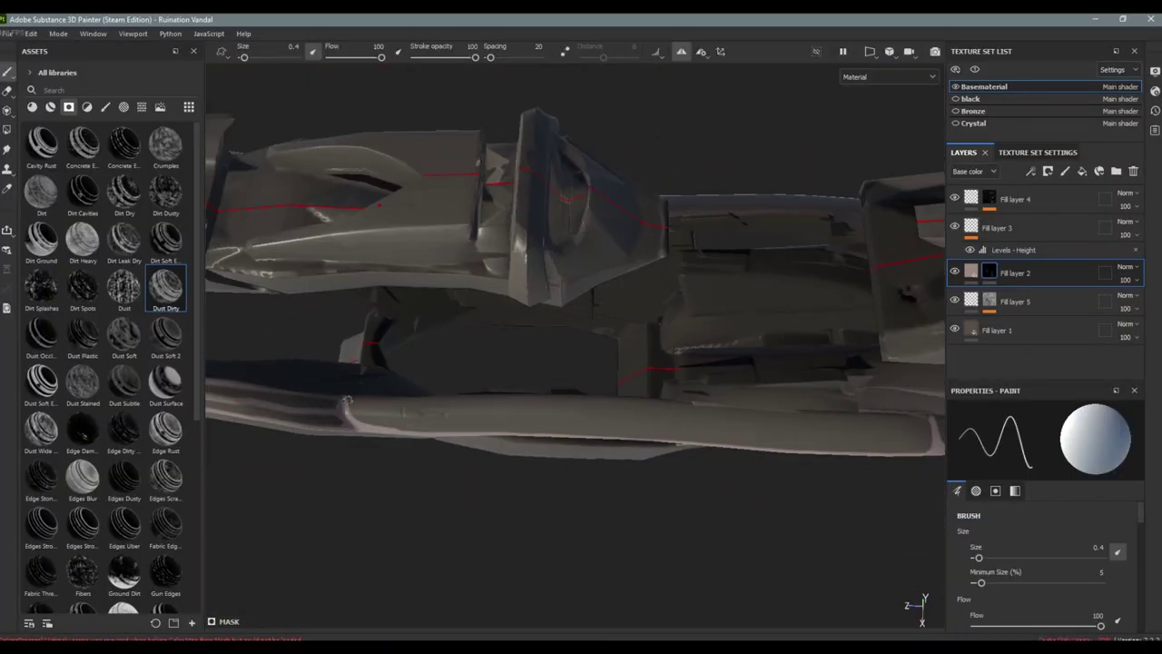
scroll(350, 395, up, 5)
Zoom and orbit out to a wider view of the textured weapon.
scroll(662, 415, up, 5)
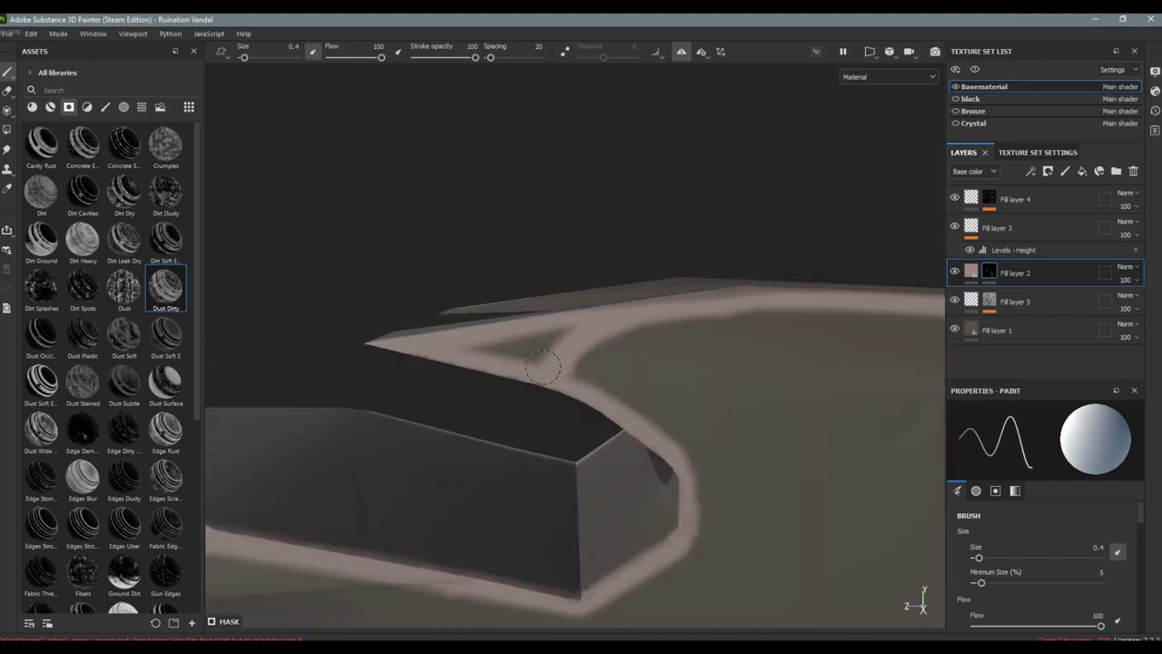
alt+drag(543, 365, 584, 354)
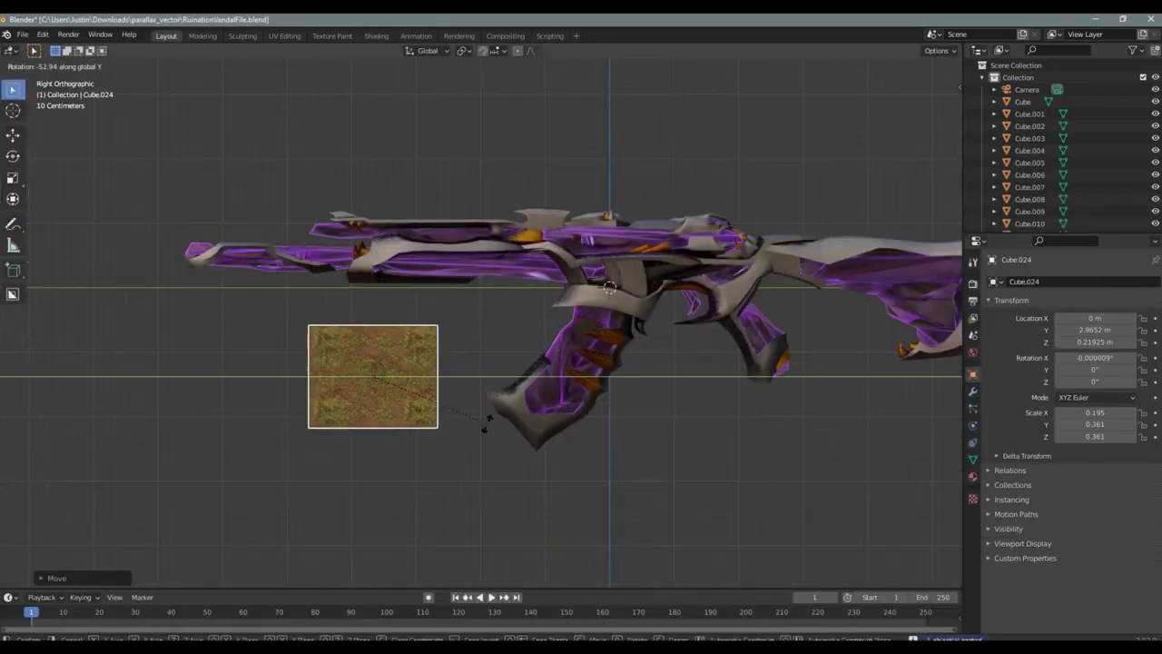
Switch from Blender to the web browser showing the Ruination Phantom reference.
key(alt+Tab)
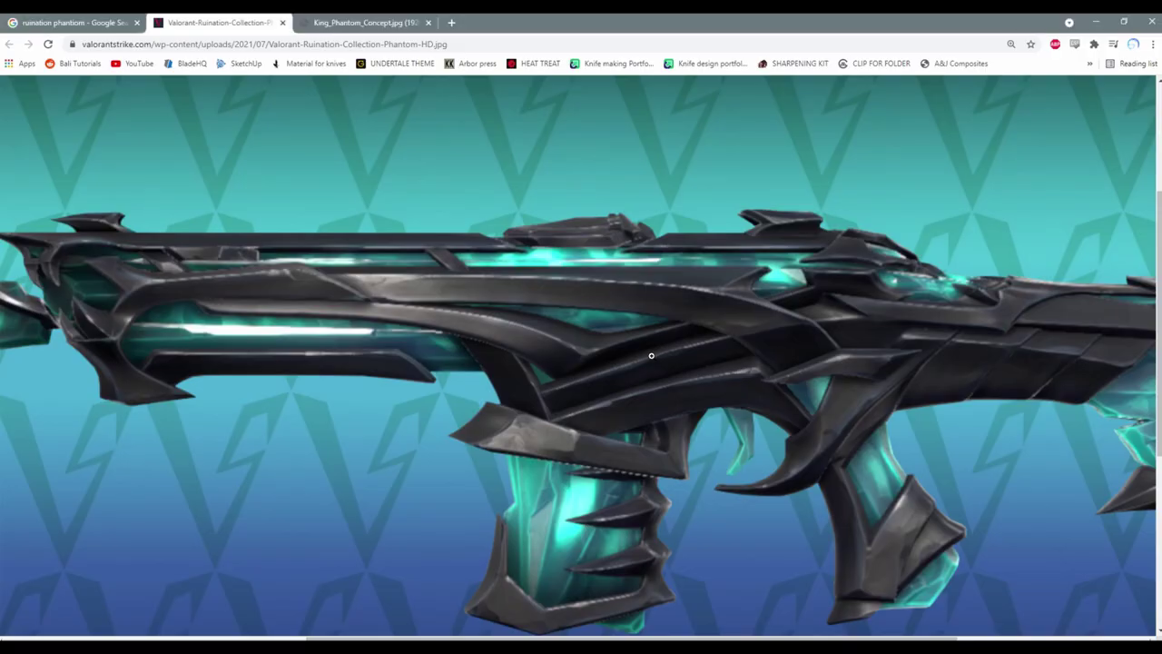
Return to Substance Painter's Ruination Vandal project, showing the rifle with white metal and purple crystals.
scroll(528, 365, down, 2)
key(alt+Tab)
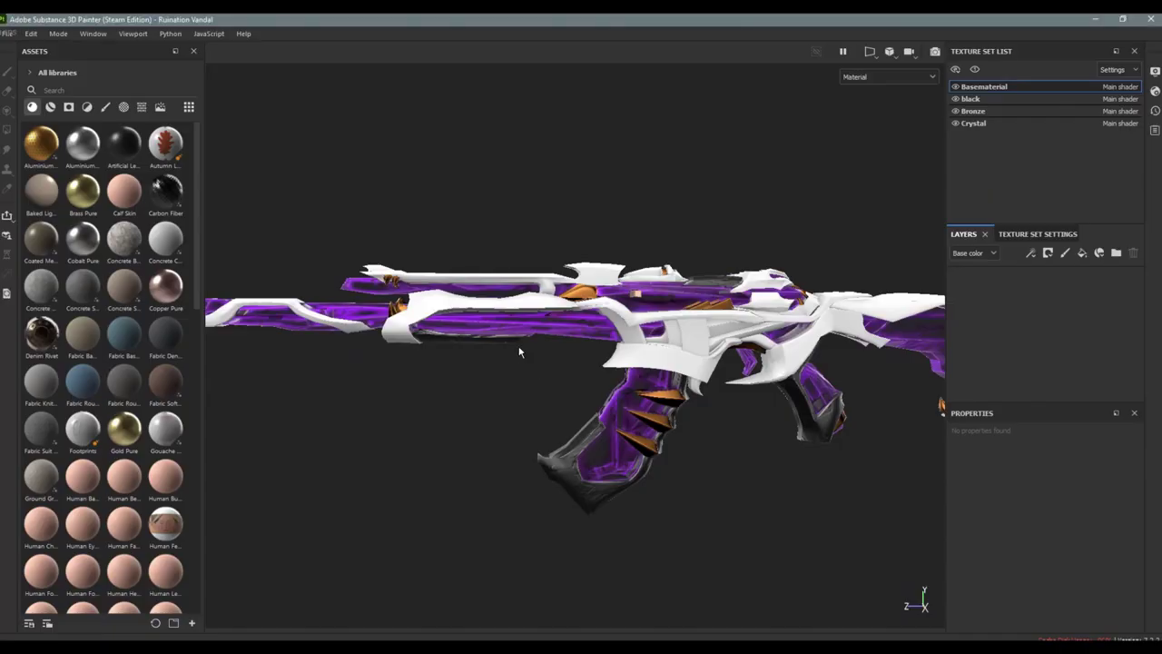